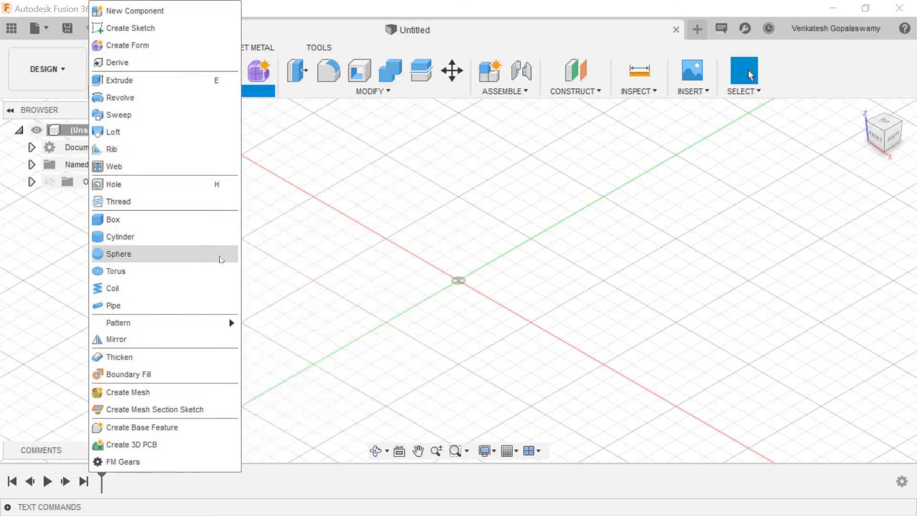
Start a new sketch on the horizontal XY plane
left_click(321, 227)
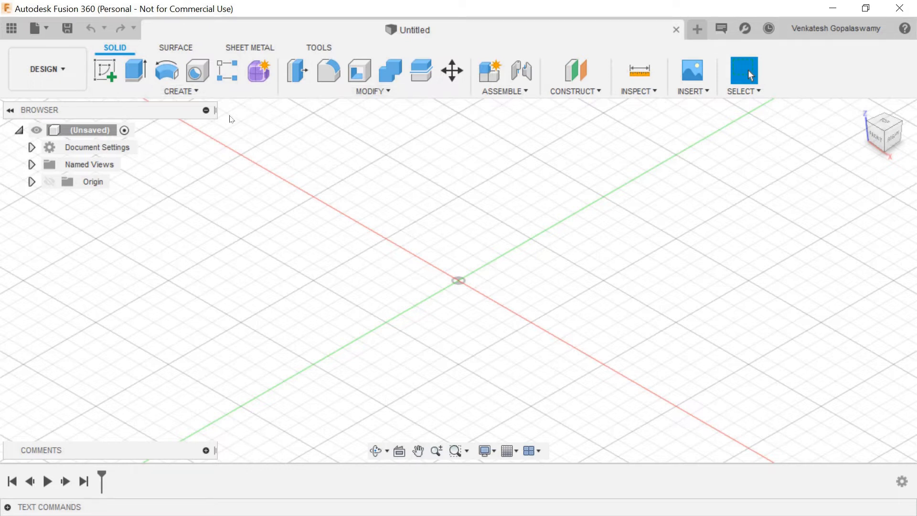
left_click(112, 74)
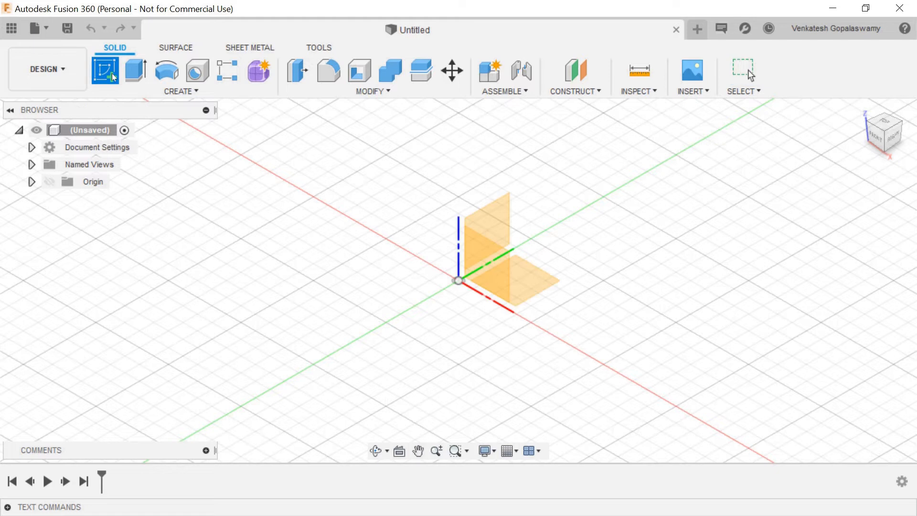
left_click(494, 319)
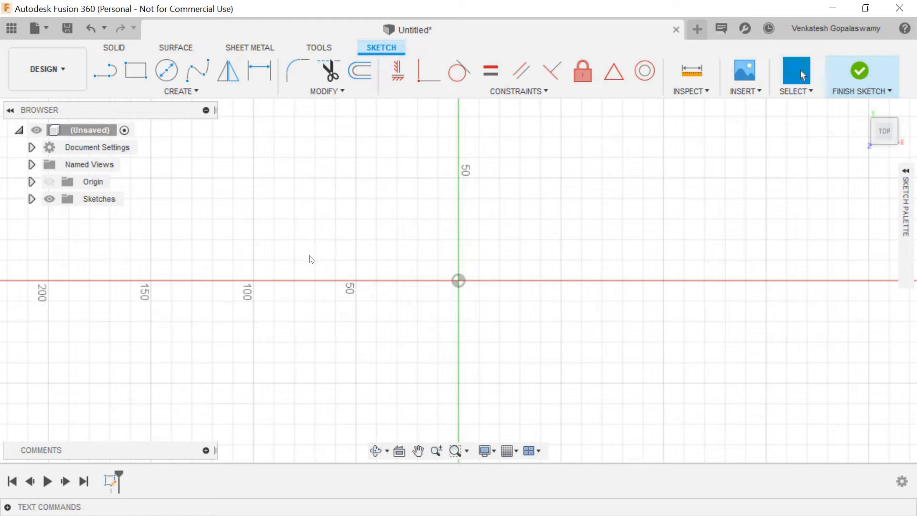
Sketch a closed, irregular four-sided outline of lines starting at the origin, with its lower side about 155 mm long
left_click(144, 77)
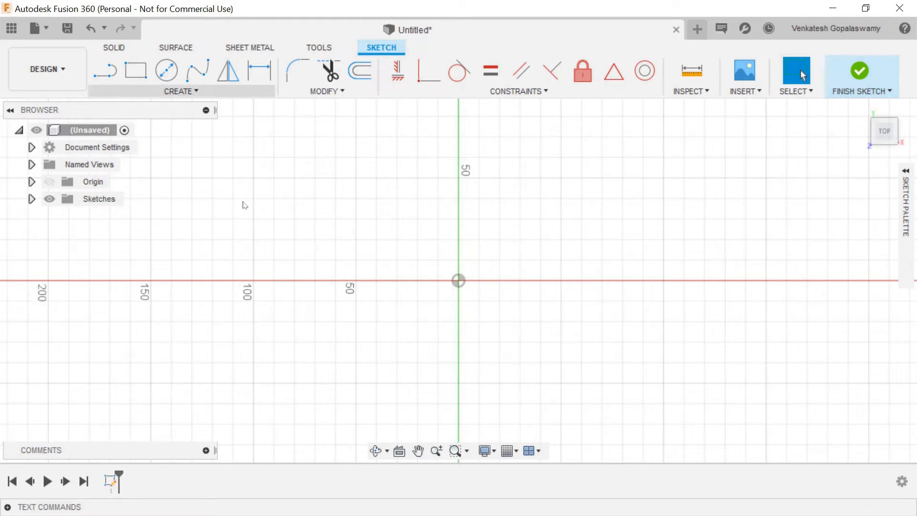
left_click(107, 77)
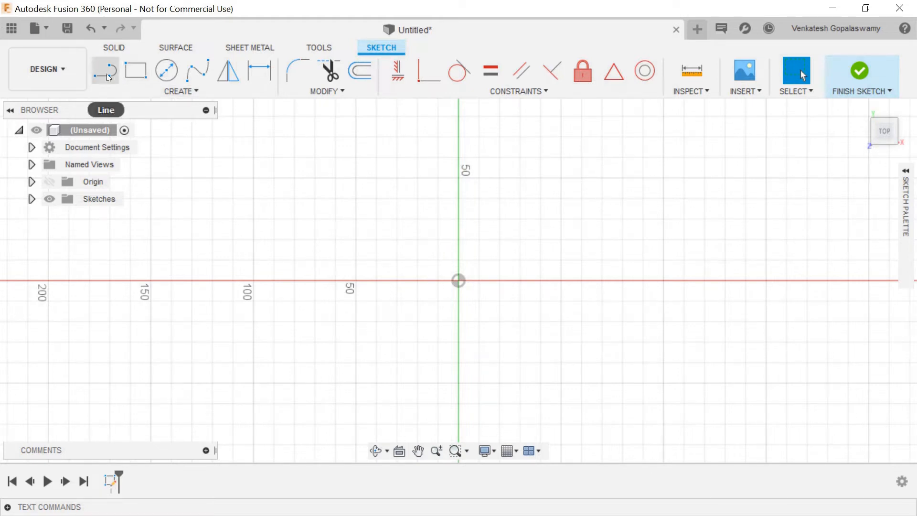
left_click(108, 77)
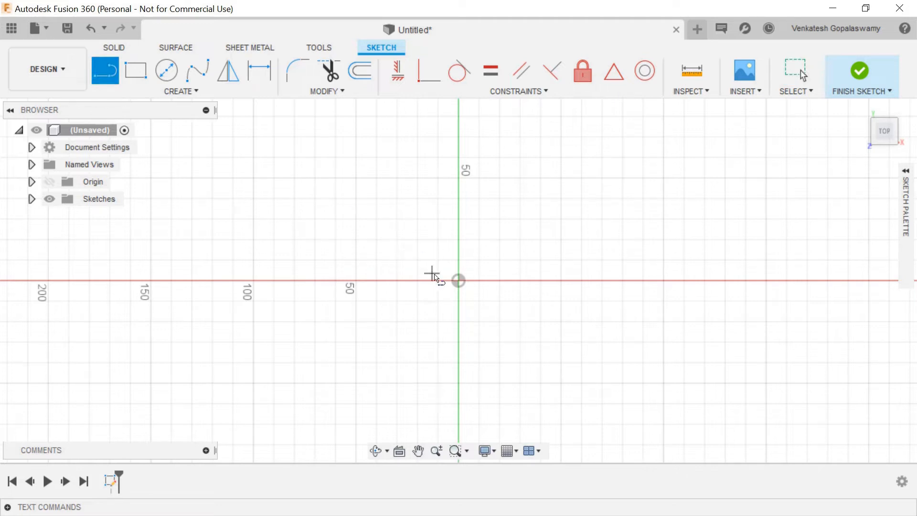
left_click(459, 281)
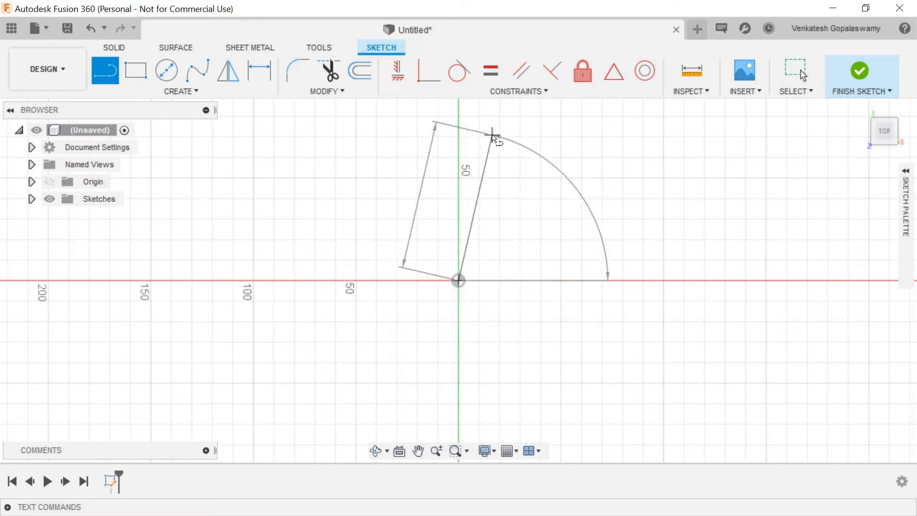
left_click(492, 136)
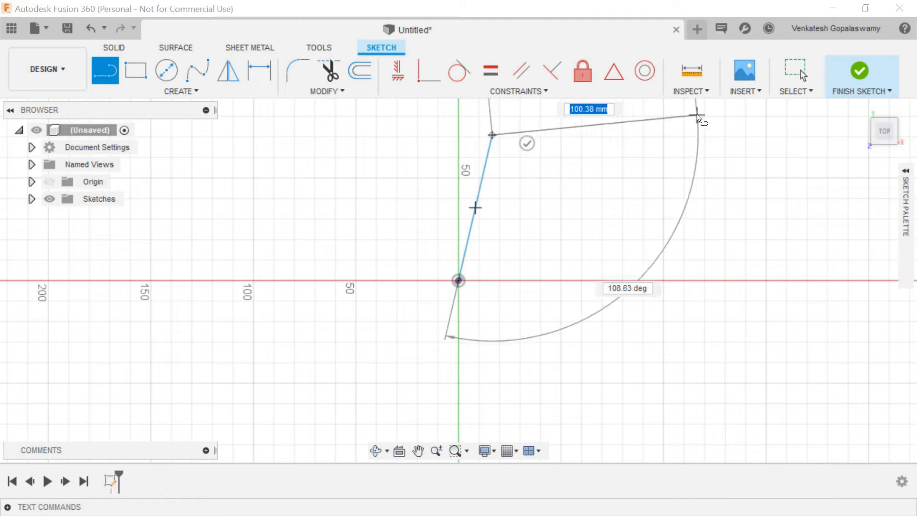
left_click(703, 116)
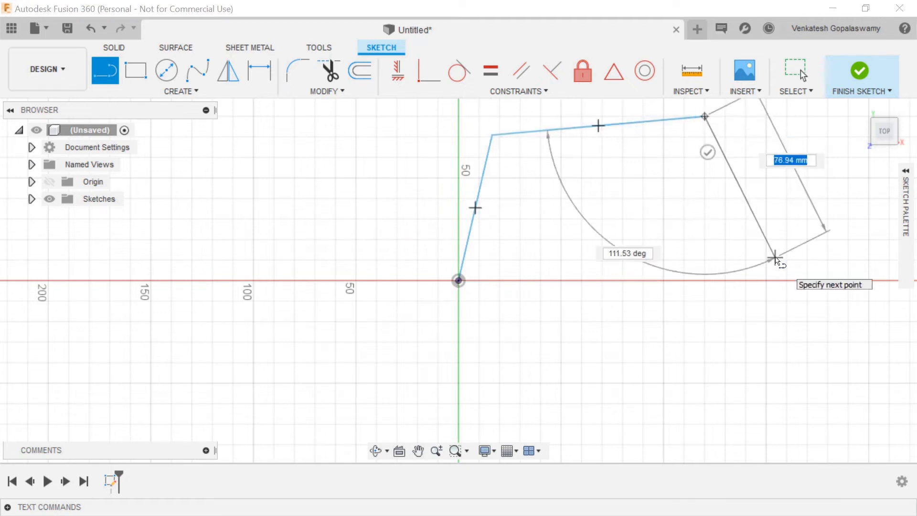
left_click(775, 258)
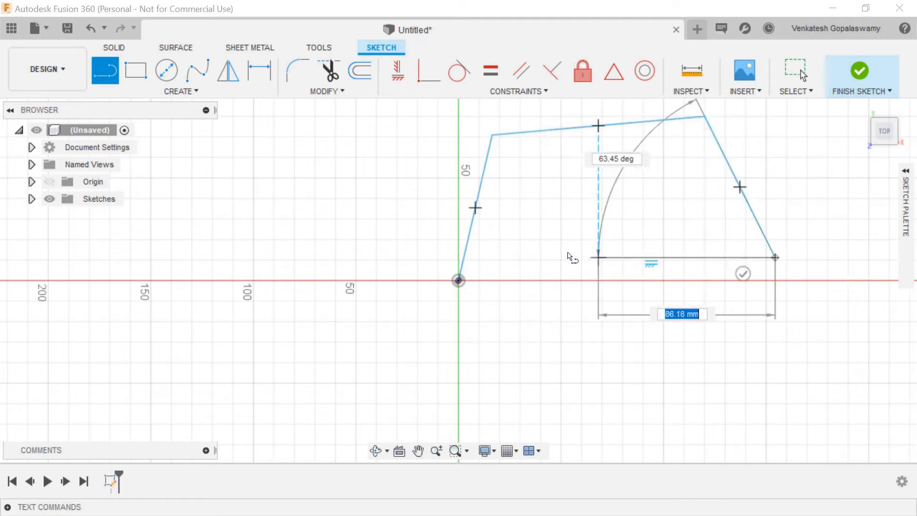
left_click(457, 280)
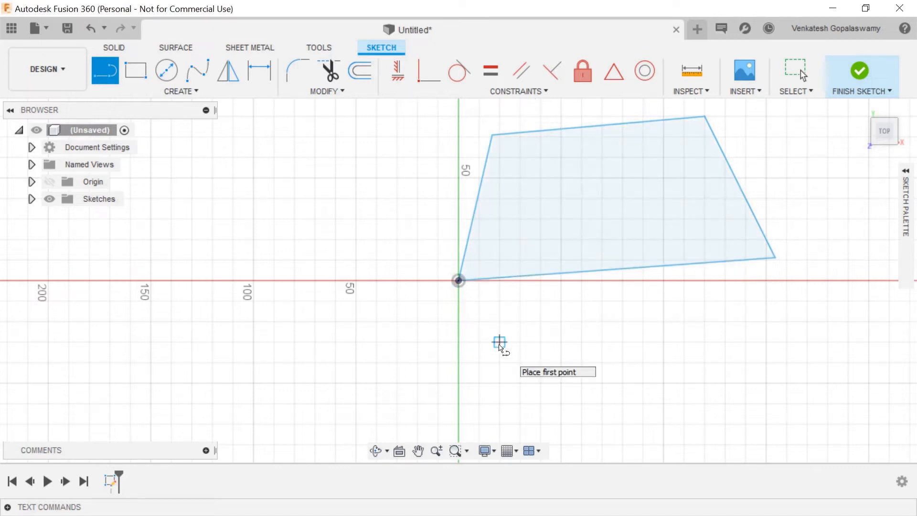
key("Escape")
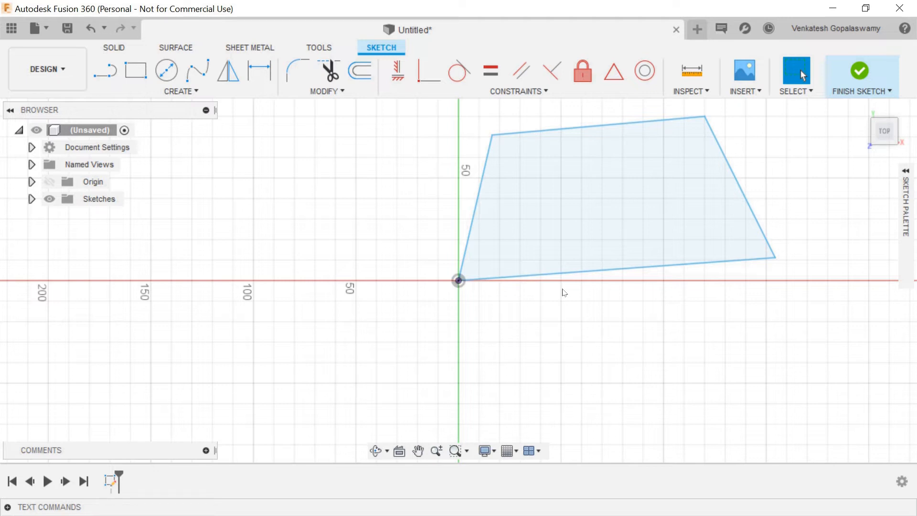
Constrain the outline's lower line to be horizontal
left_click(592, 276)
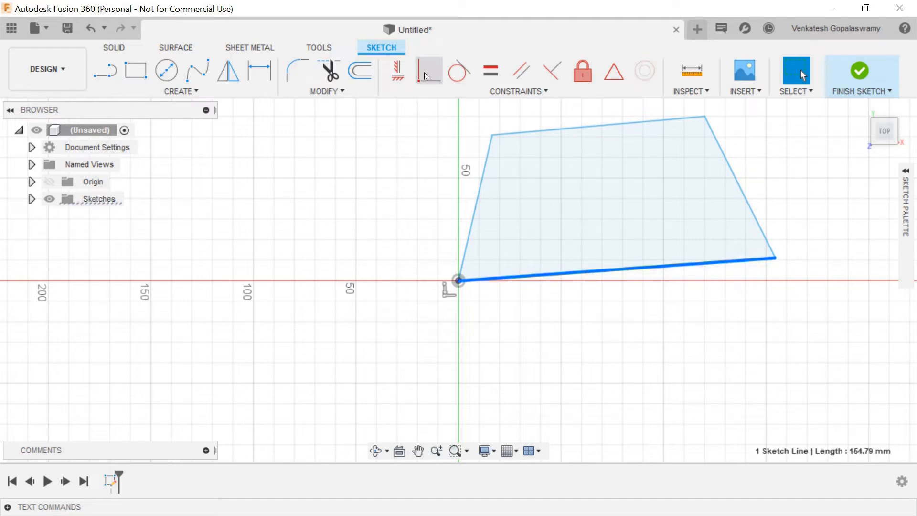
left_click(401, 77)
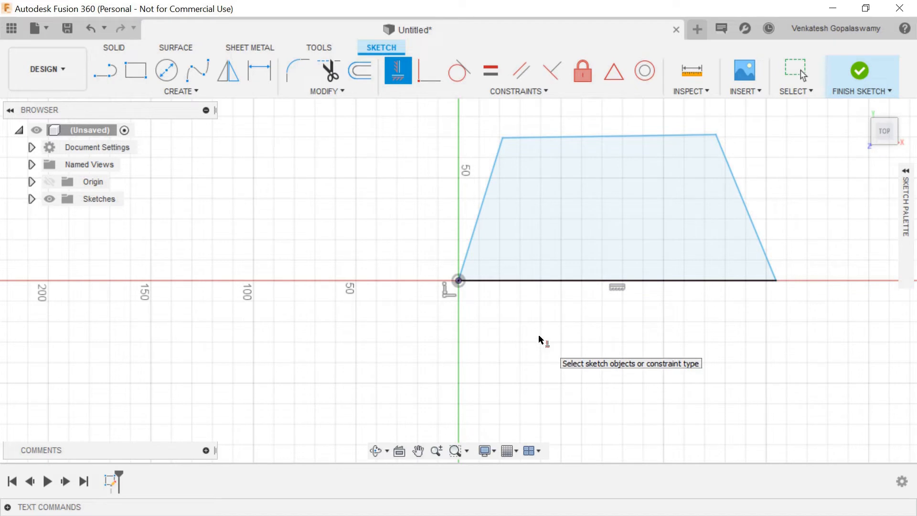
key("Escape")
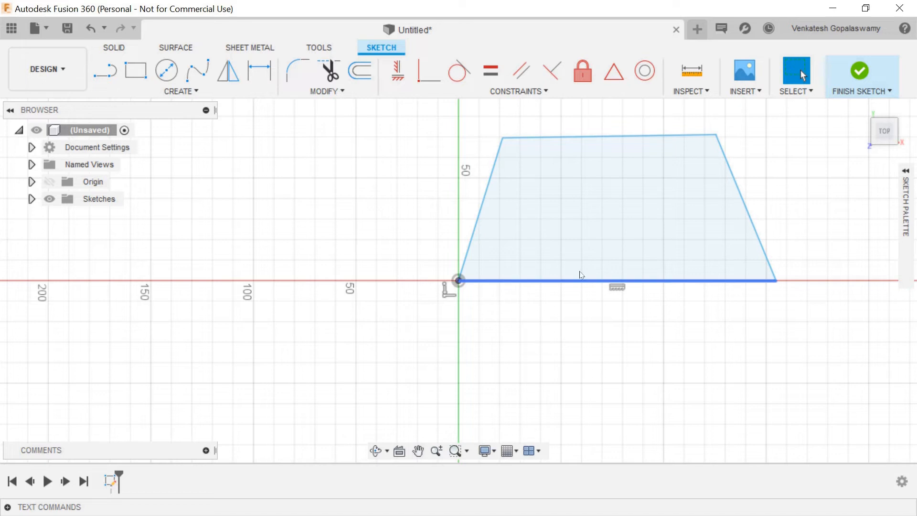
Constrain the outline's upper and lower lines to be equal in length and parallel
left_click(493, 71)
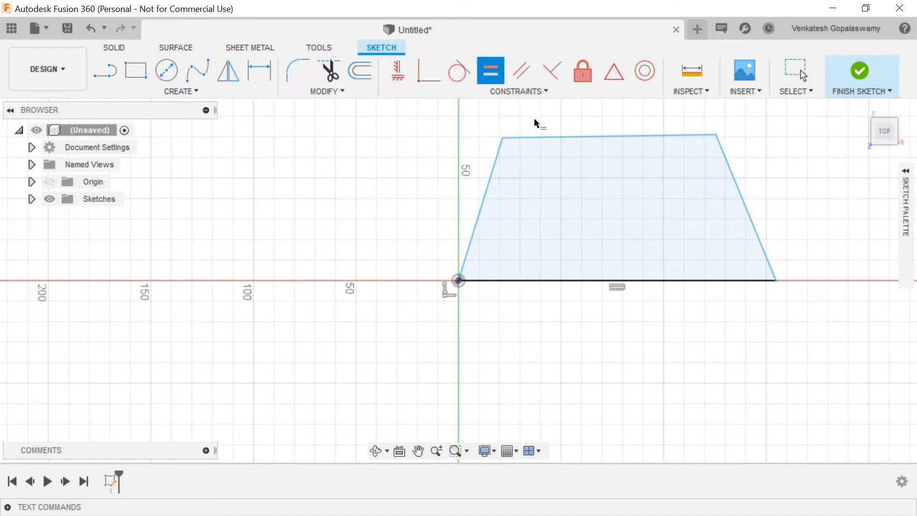
left_click(544, 137)
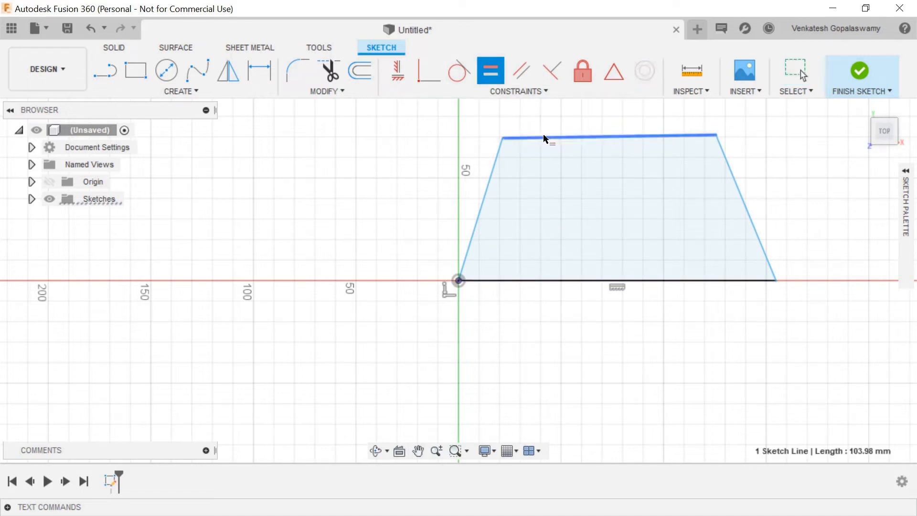
left_click(560, 286)
left_click(521, 70)
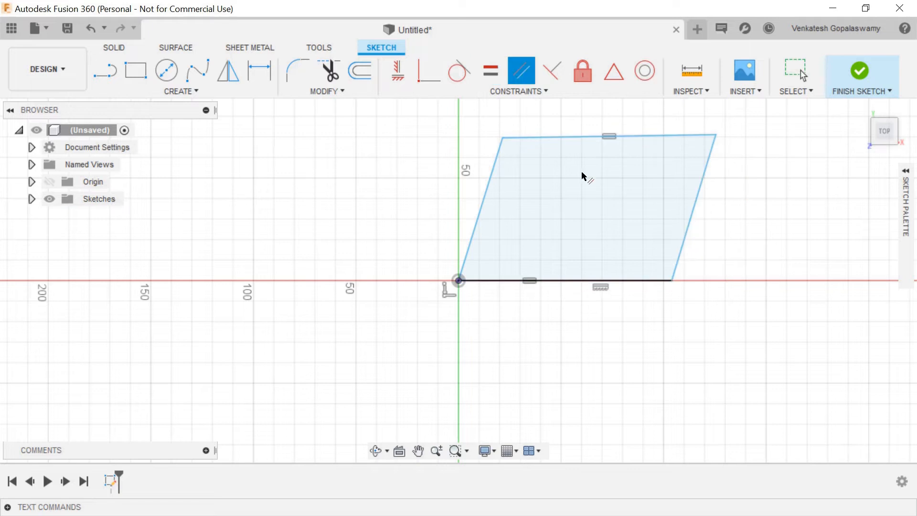
left_click(579, 138)
left_click(602, 282)
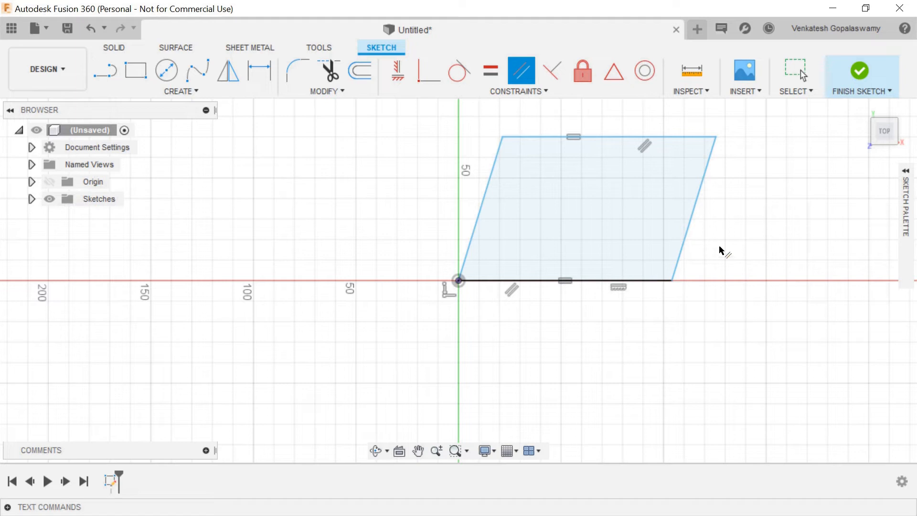
key("Escape")
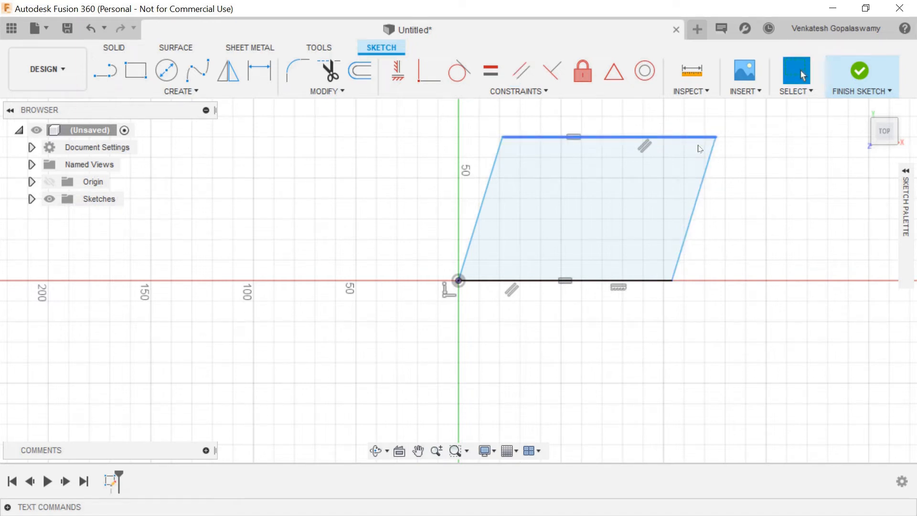
Constrain the upper and right-hand lines to be perpendicular, and stretch the resulting rectangle to about 139 mm wide
left_click(554, 82)
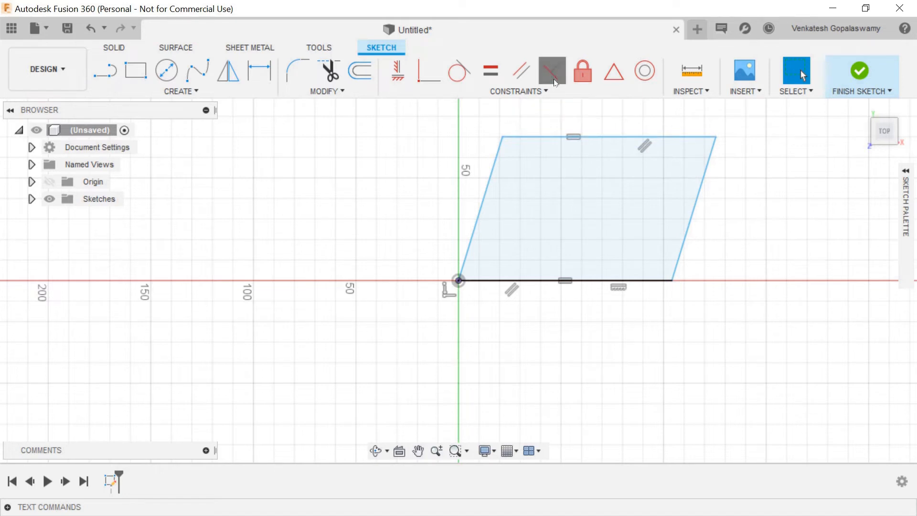
left_click(700, 142)
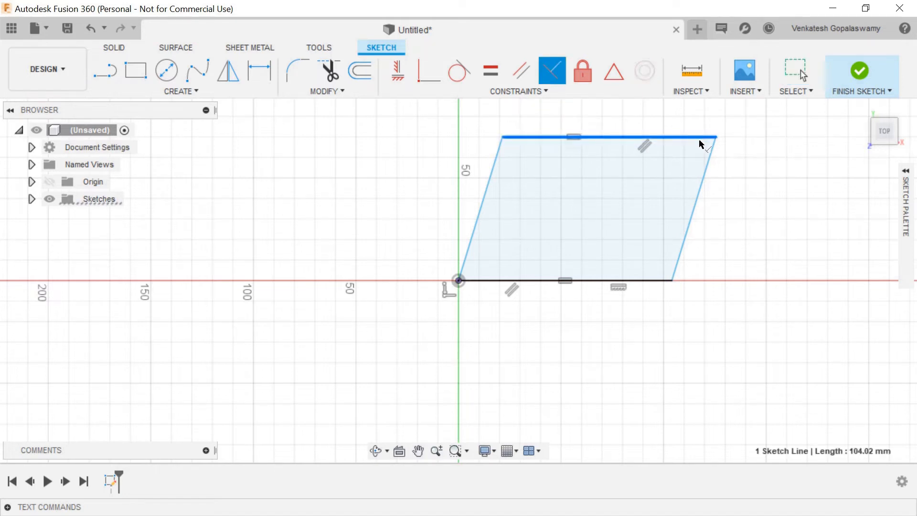
left_click(709, 159)
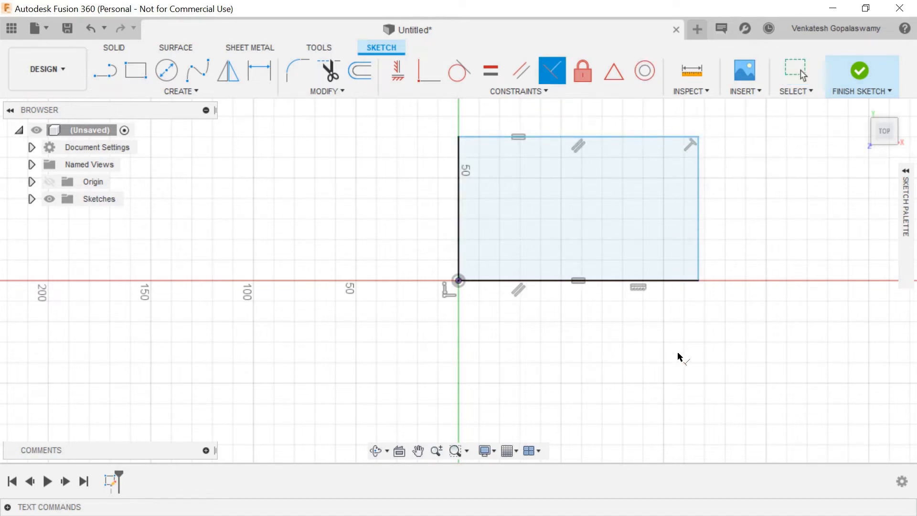
key("Escape")
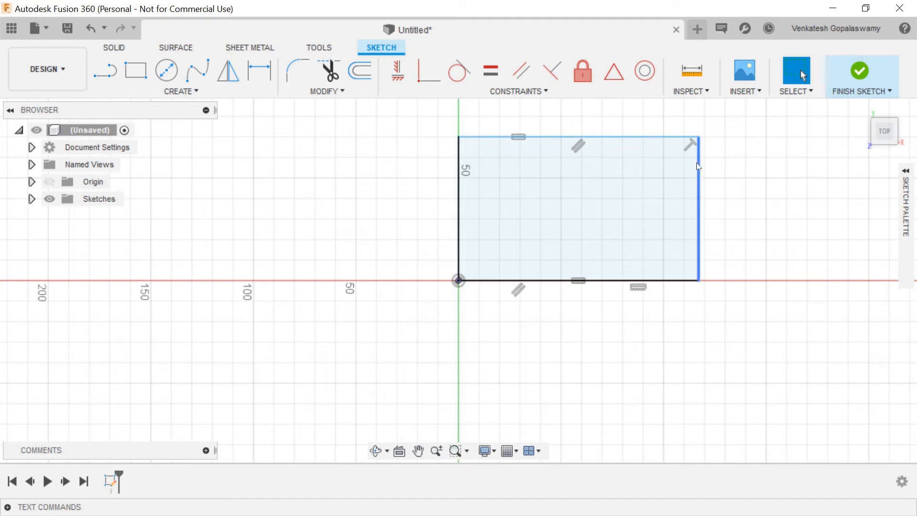
mouse_move(700, 186)
left_mouse_down()
mouse_move(747, 184)
mouse_move(659, 186)
mouse_move(745, 194)
left_mouse_up()
mouse_move(724, 138)
left_mouse_down()
mouse_move(737, 137)
mouse_move(737, 175)
mouse_move(735, 147)
left_mouse_up()
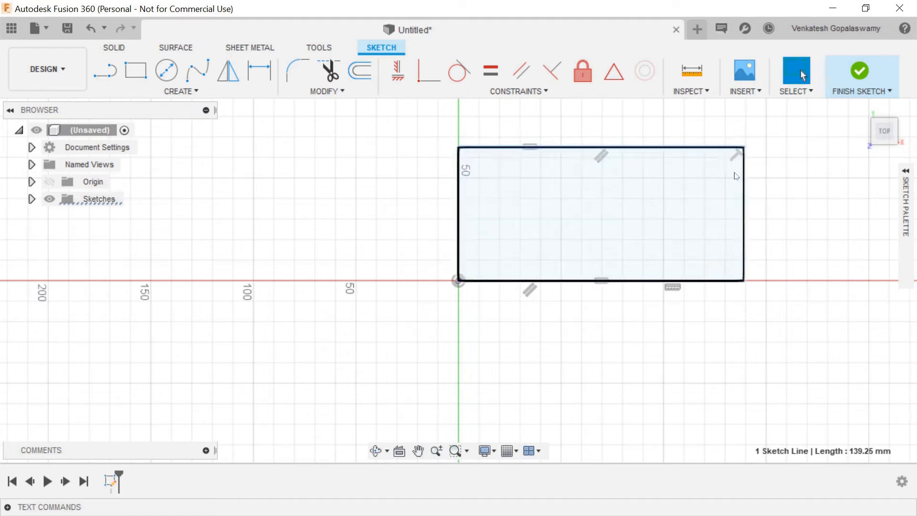
Dimension the rectangle to 100 mm wide and 50 mm high
left_click(268, 78)
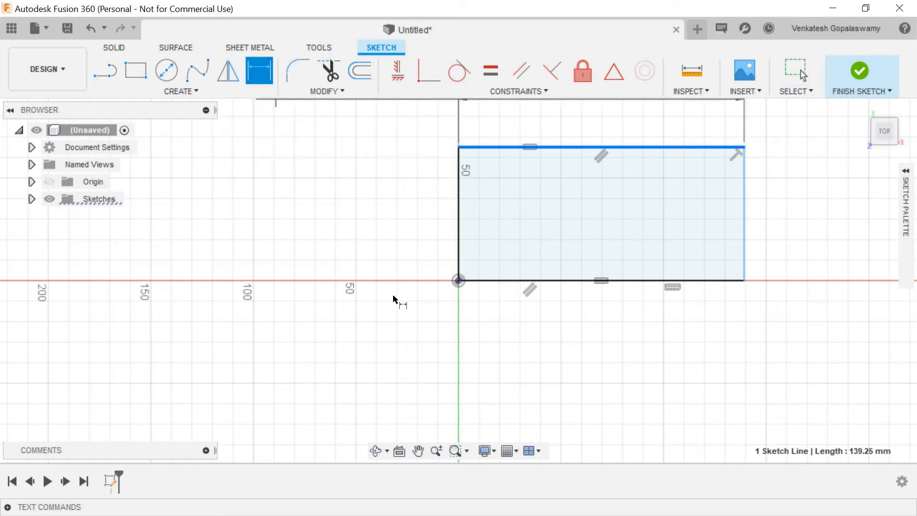
left_click(579, 355)
type("100")
key("Return")
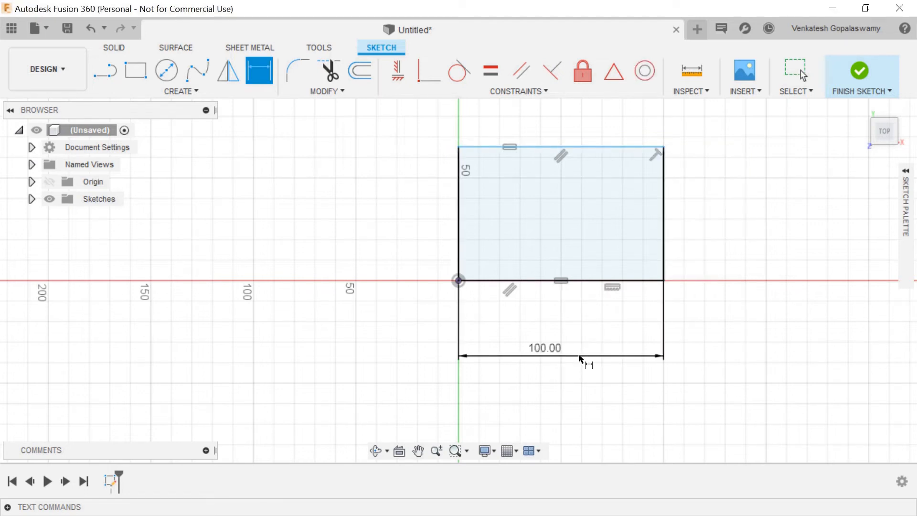
left_click(459, 212)
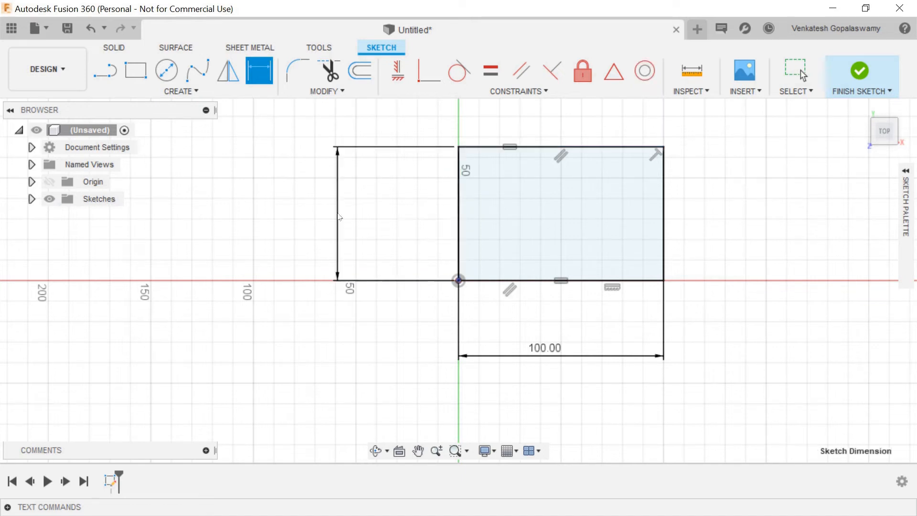
left_click(339, 217)
type("50")
key("Return")
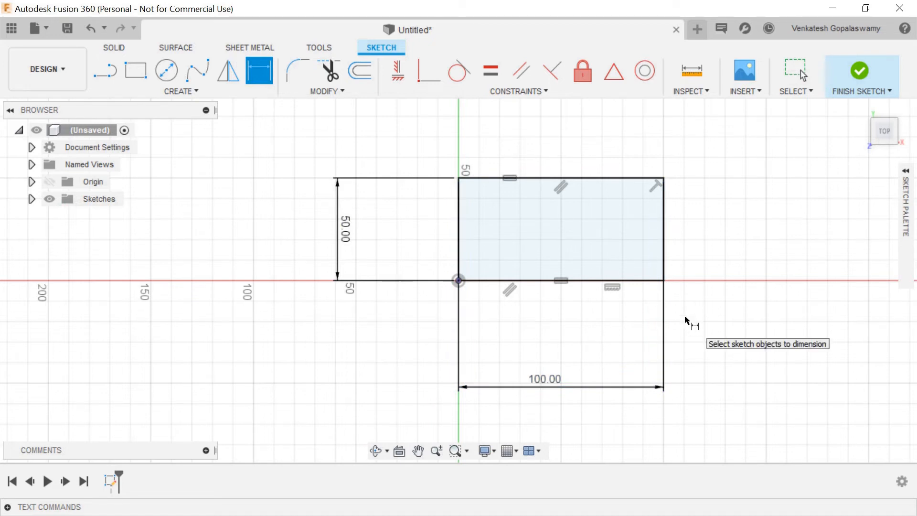
key("Escape")
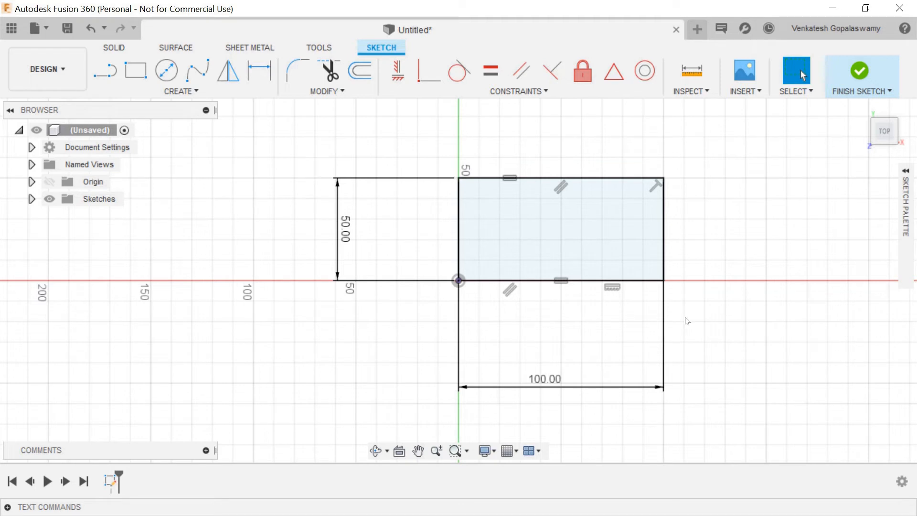
Draw a 60 mm diameter circle centred at X 50, Y 10 mm, above the midpoint of the rectangle's lower side
left_click(170, 72)
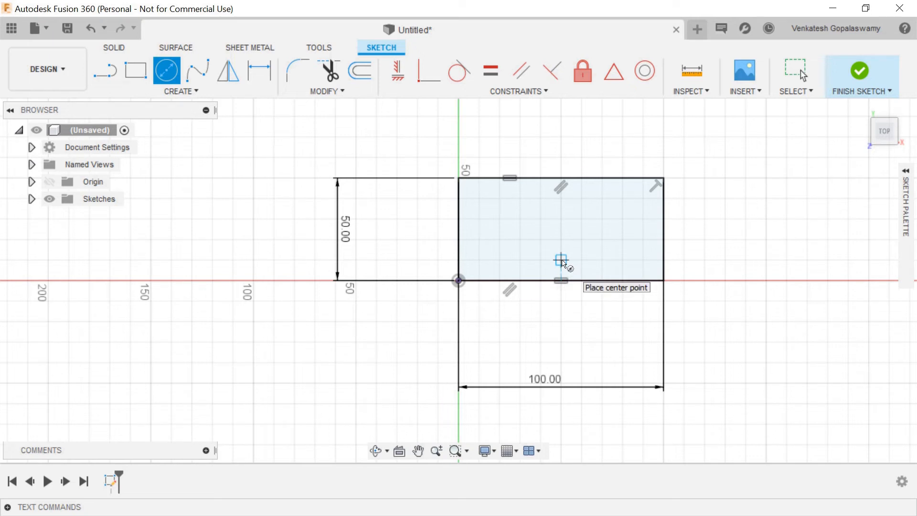
left_click(561, 260)
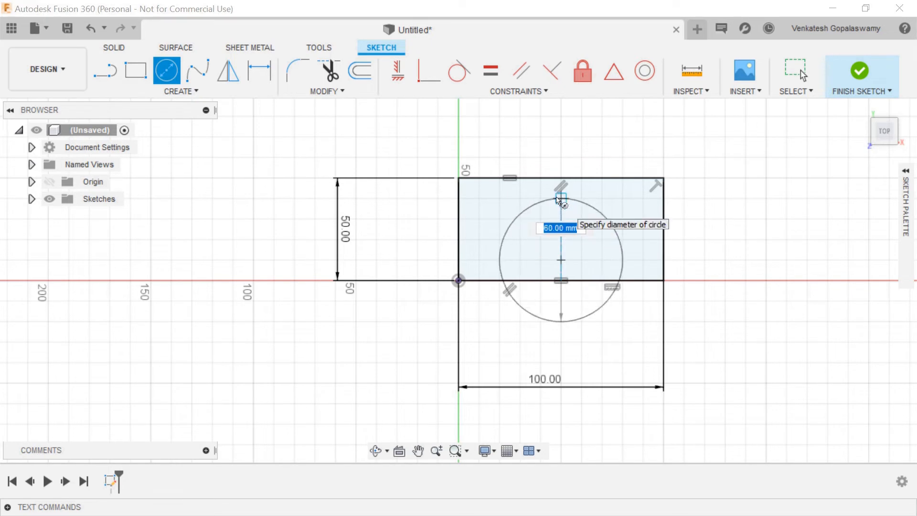
type("60")
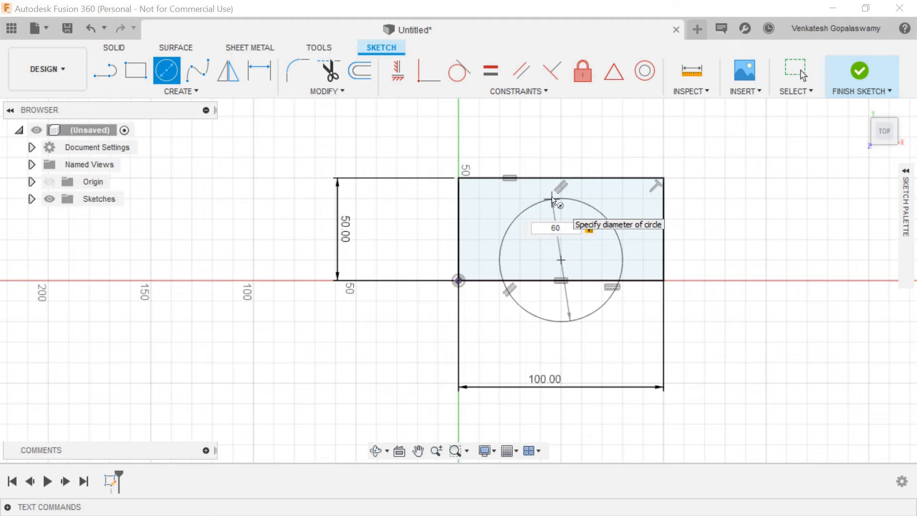
key("Return")
key("Escape")
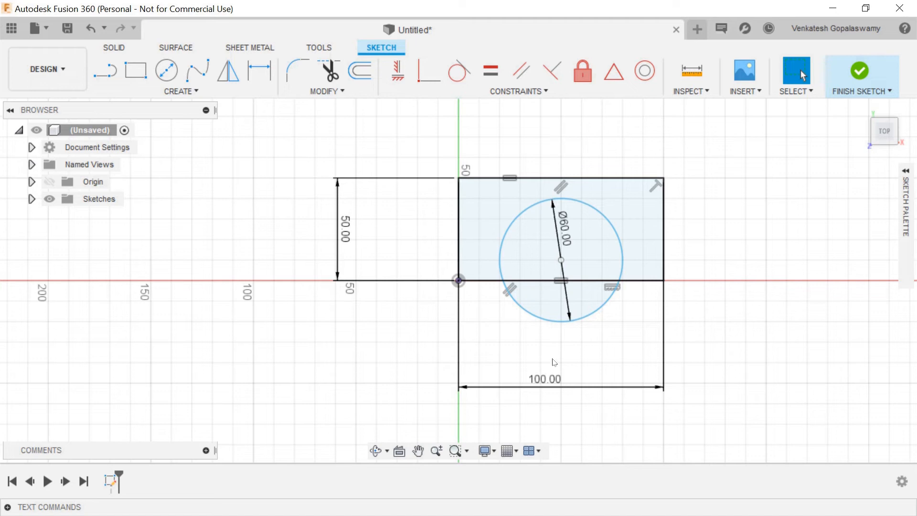
left_click(562, 321)
mouse_move(563, 260)
left_mouse_down()
mouse_move(648, 276)
mouse_move(562, 300)
mouse_move(561, 260)
left_mouse_up()
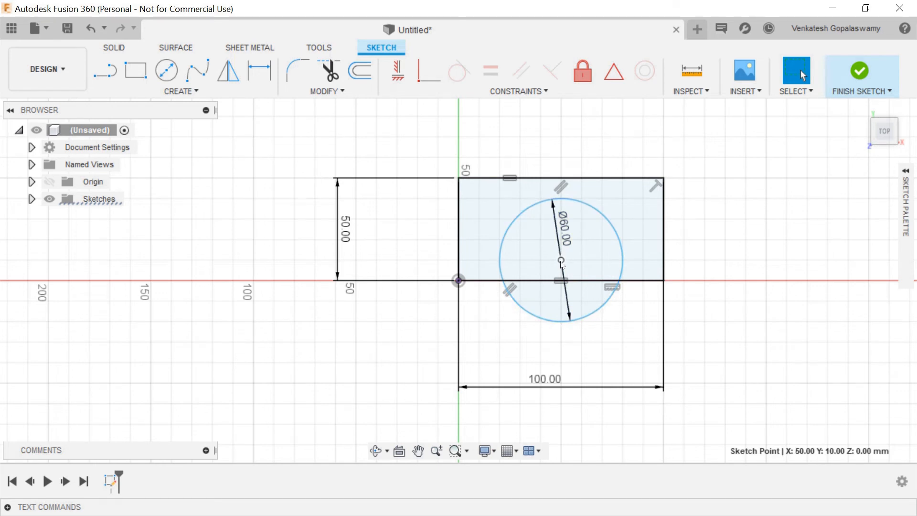
Dimension the circle's centre 10 mm above the rectangle's lower side and 50 mm from its left side
left_click(250, 68)
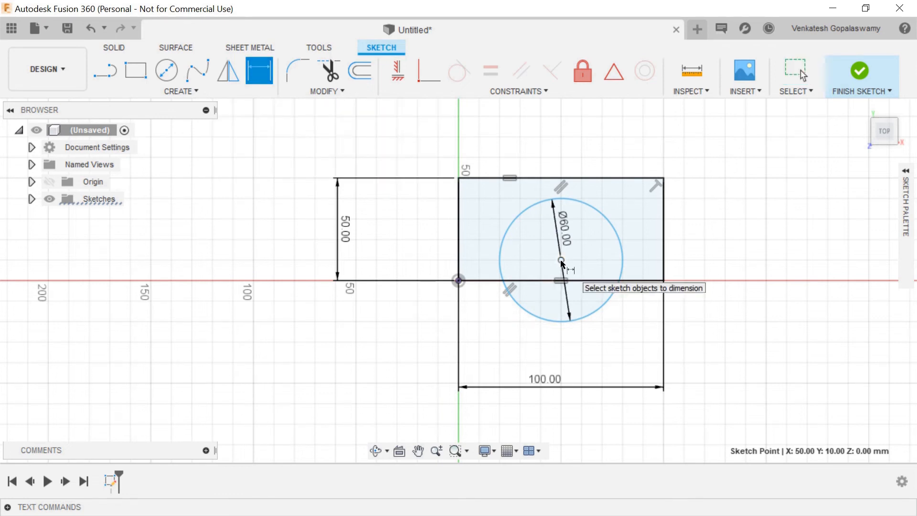
left_click(563, 280)
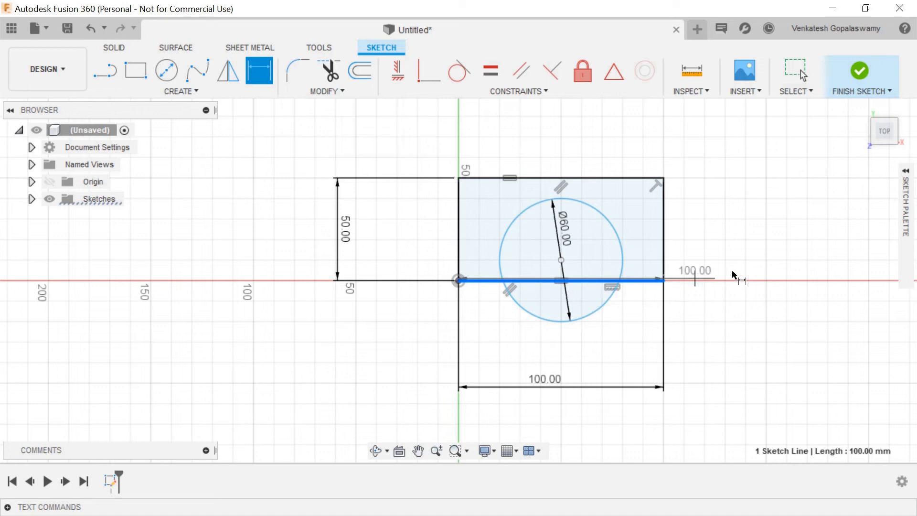
left_click(561, 261)
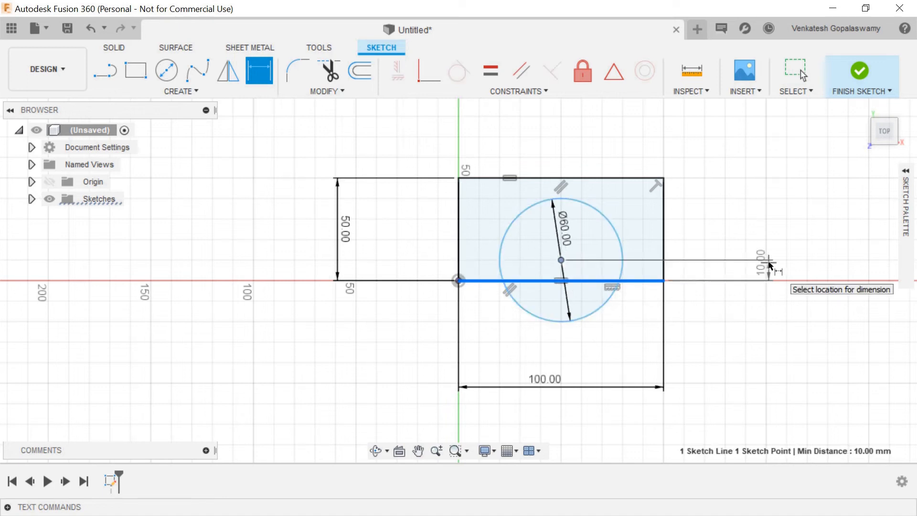
left_click(769, 263)
key("Return")
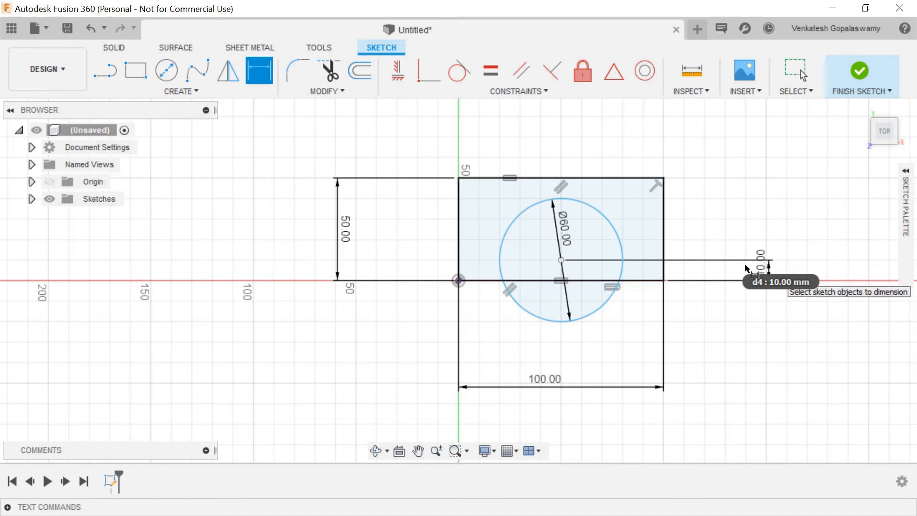
left_click(459, 260)
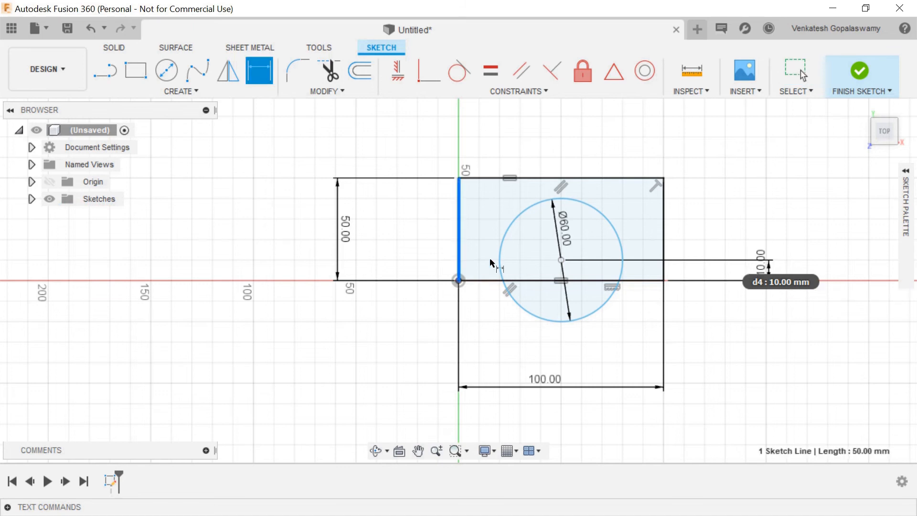
left_click(562, 261)
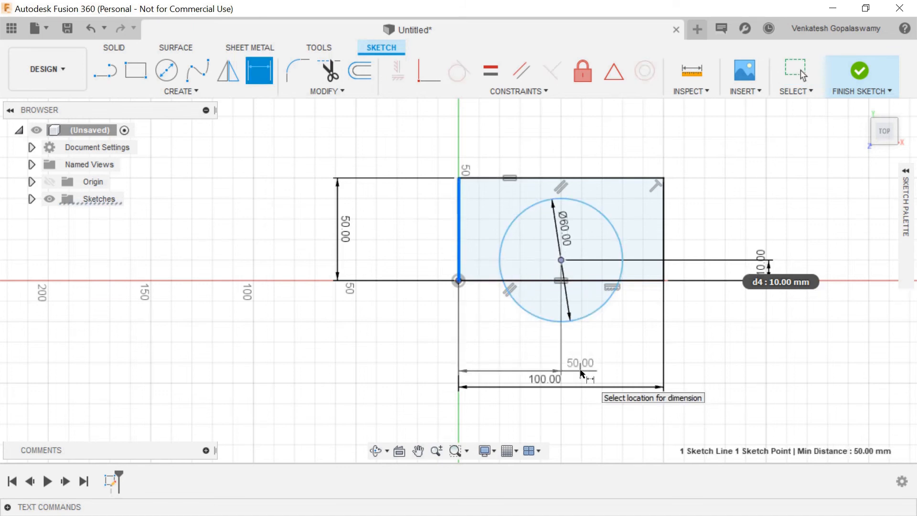
left_click(582, 372)
key("Return")
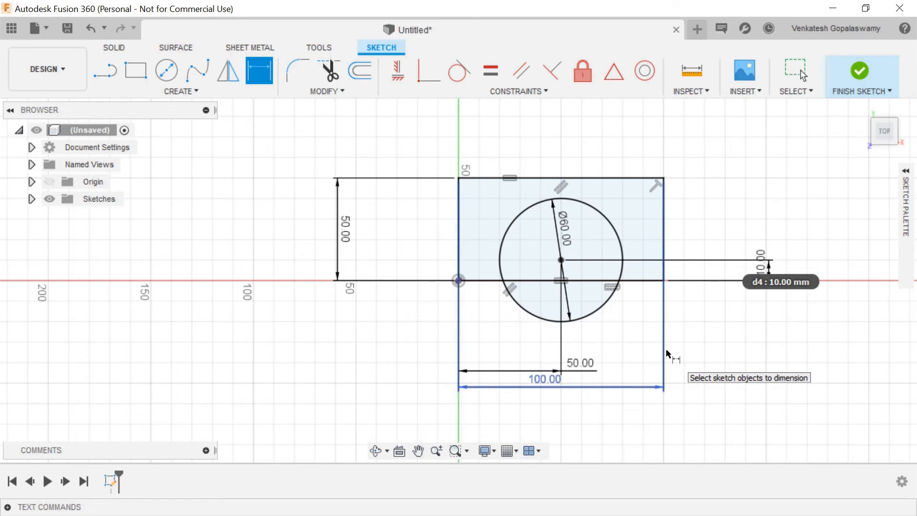
key("Escape")
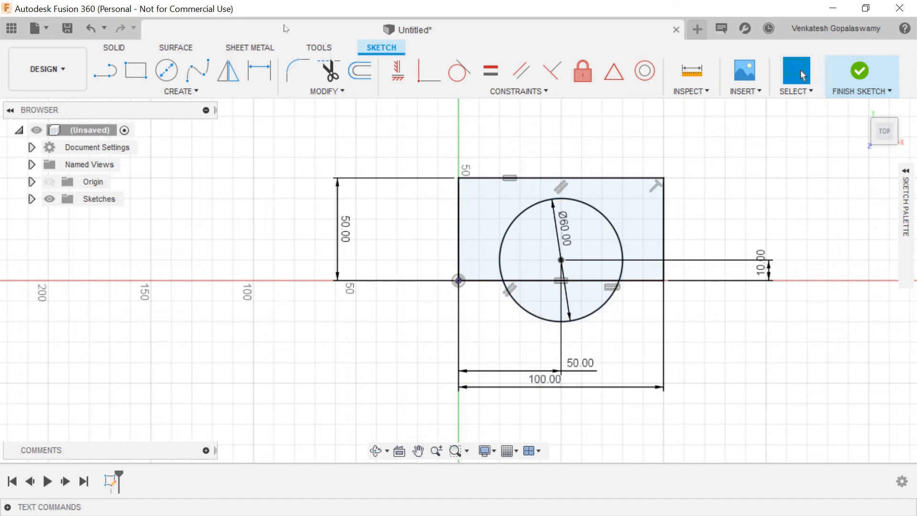
Trim away the part of the circle that lies below the rectangle's lower side
left_click(332, 69)
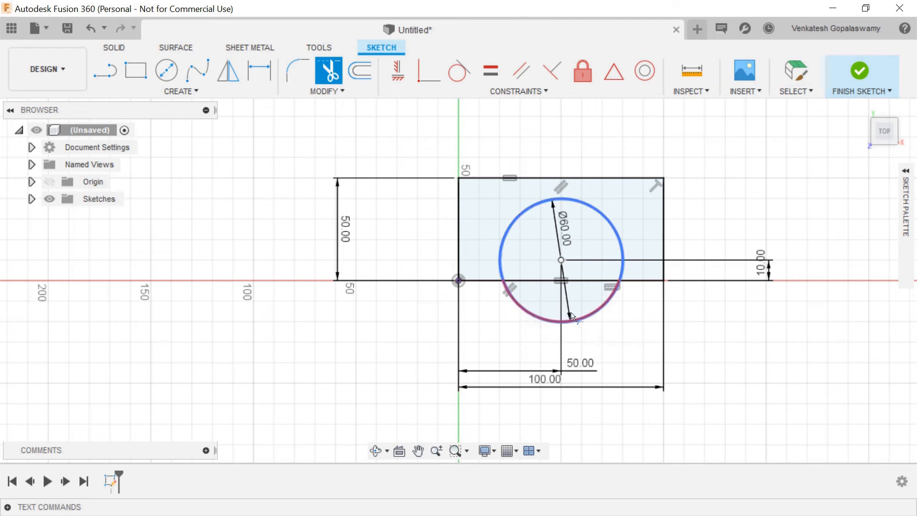
left_click(543, 321)
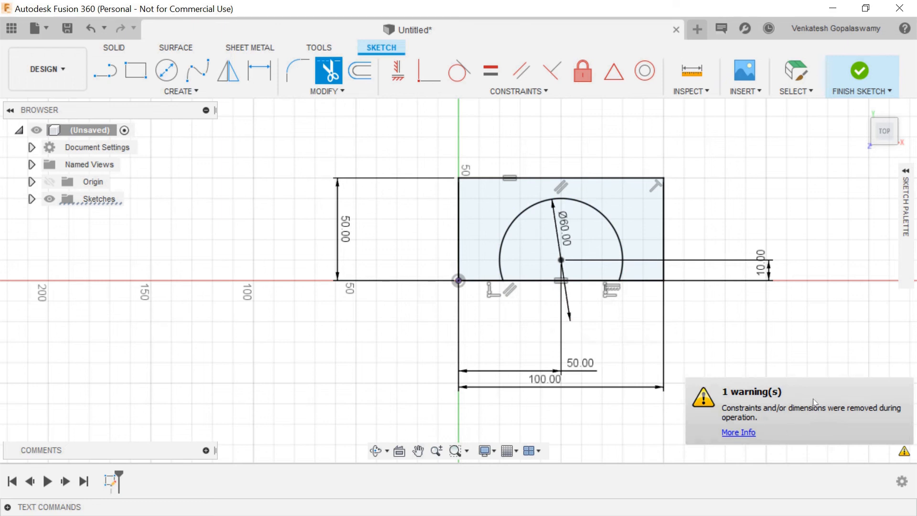
key("Escape")
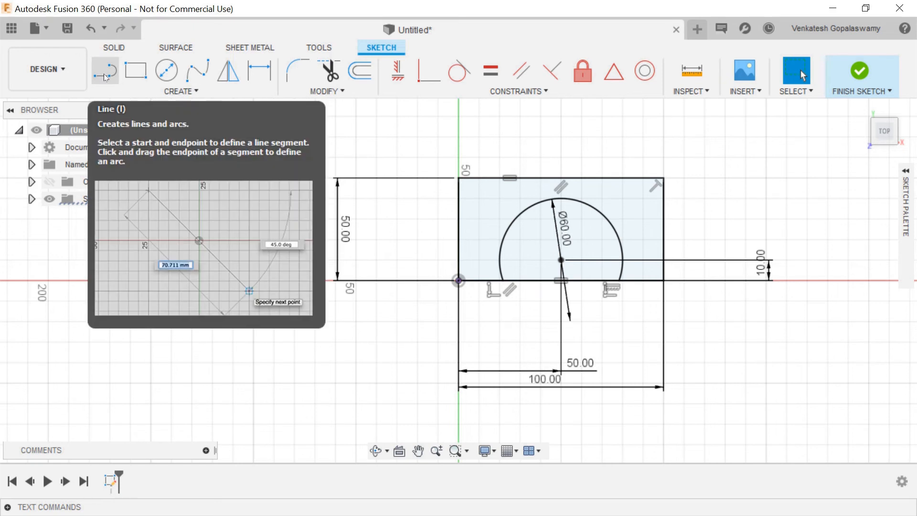
Draw a horizontal line about 154 mm long just above the rectangle, extending past both of its sides
left_click(104, 74)
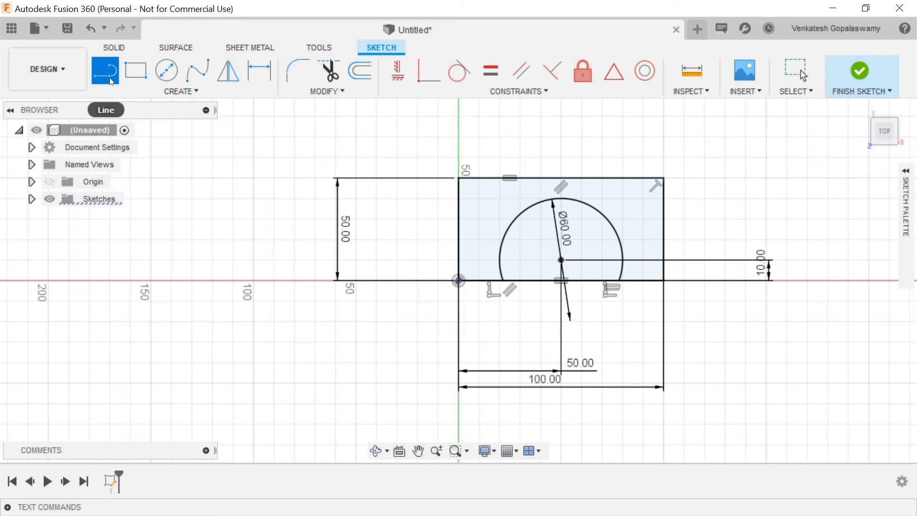
left_click(409, 157)
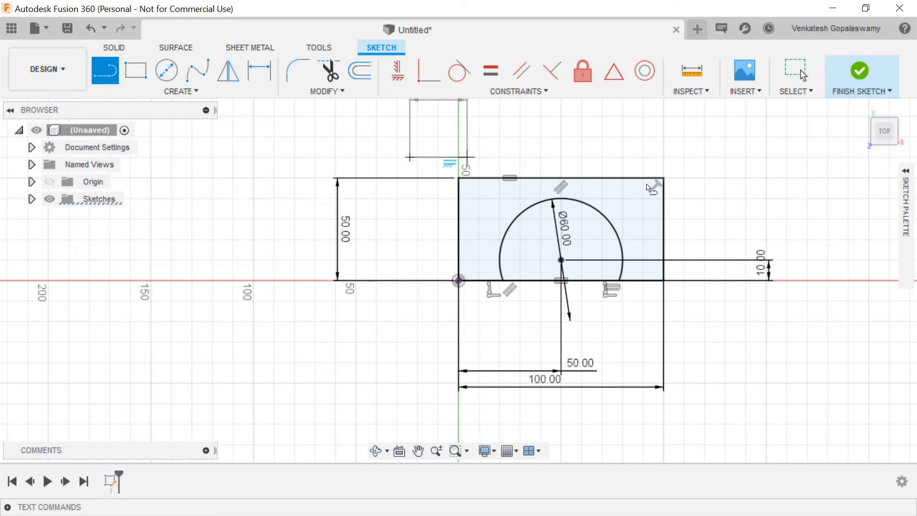
left_click(723, 158)
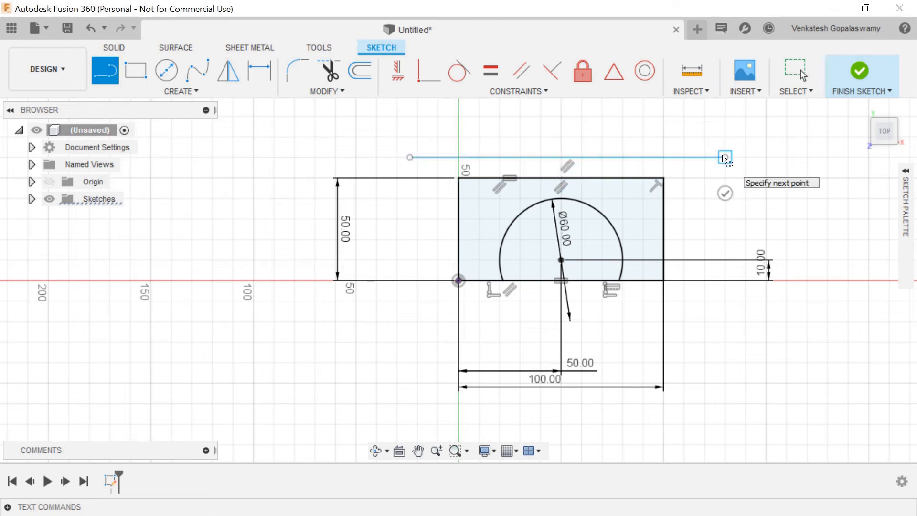
key("Escape")
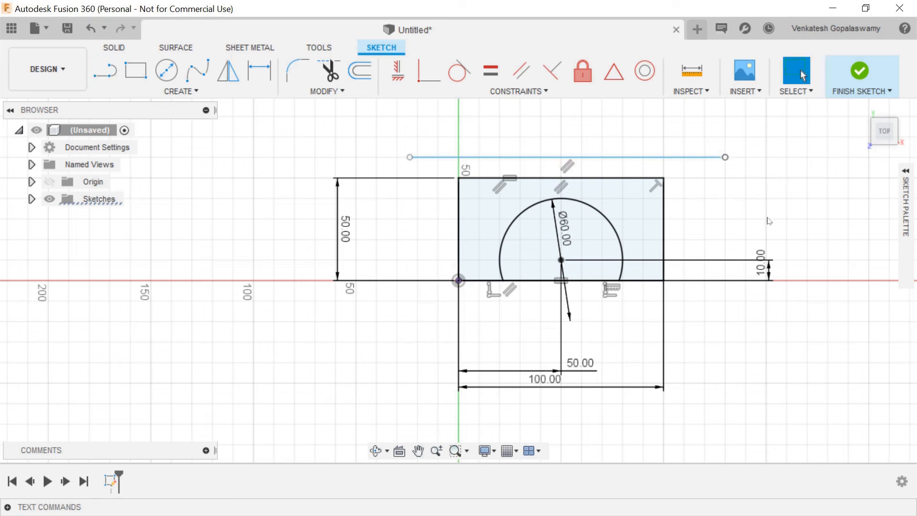
Convert the long horizontal line above the rectangle into a construction line
left_click(906, 171)
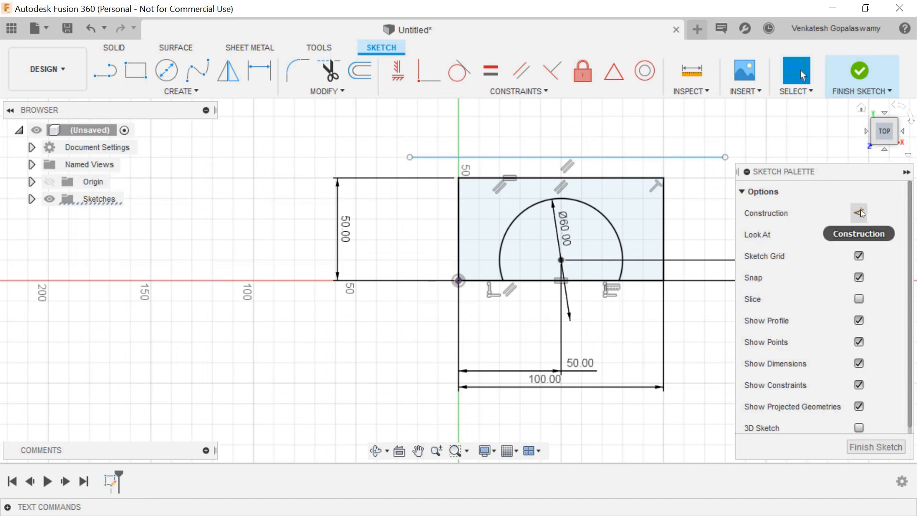
left_click(673, 157)
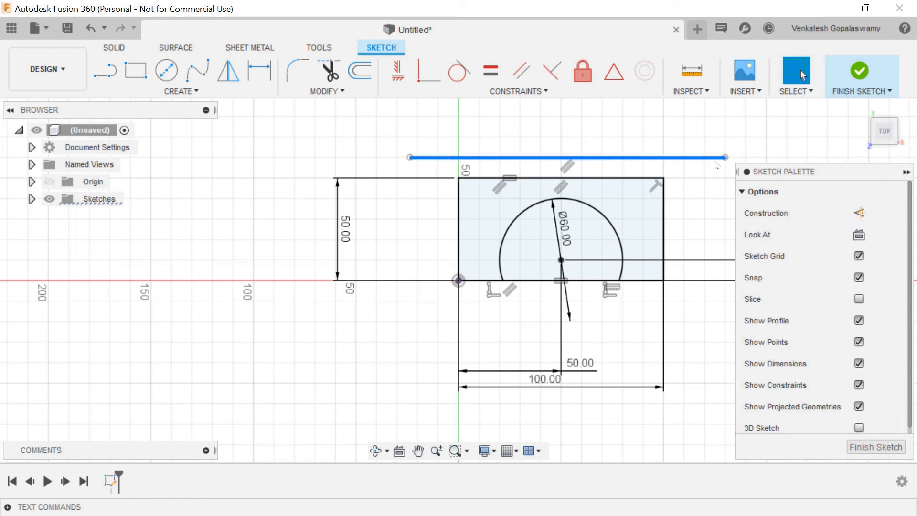
left_click(860, 214)
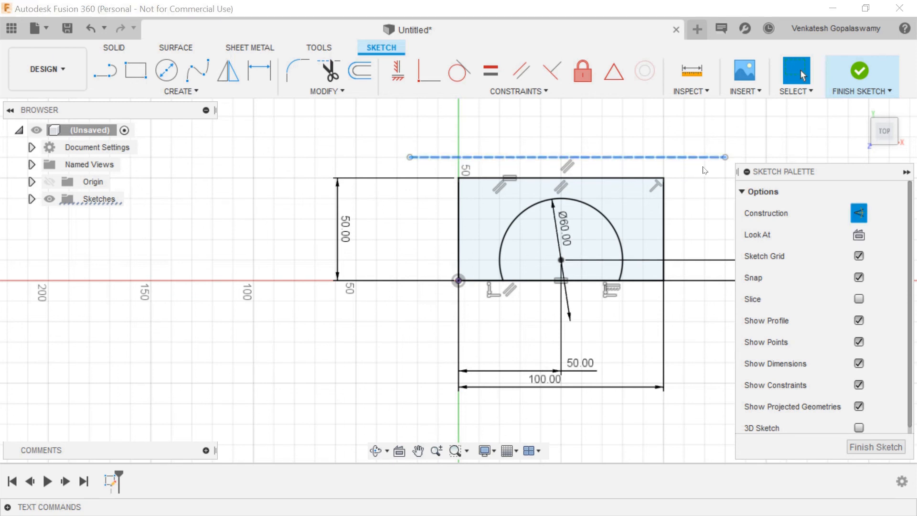
left_click(907, 172)
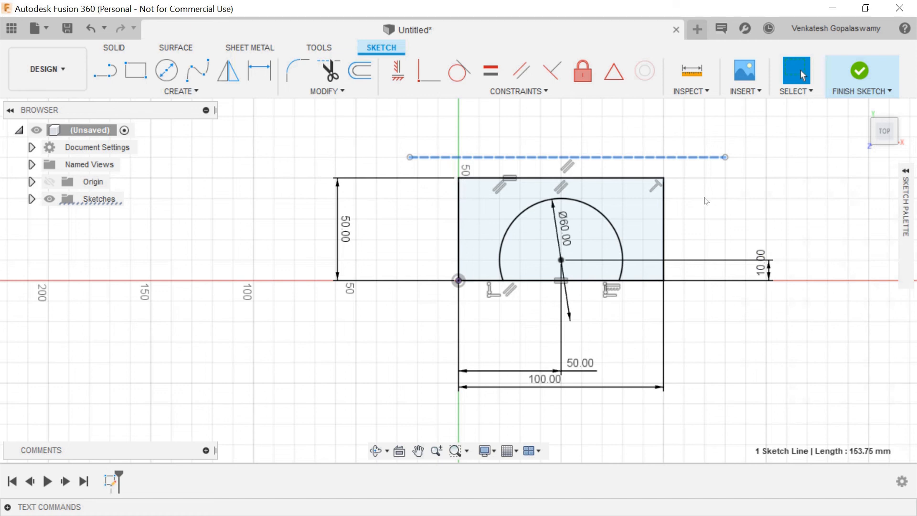
left_click(706, 200)
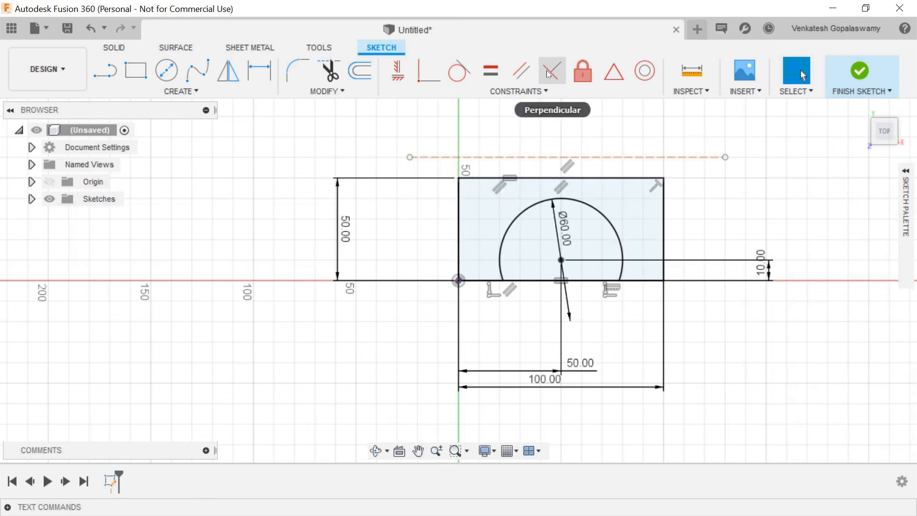
Constrain the construction line to be tangent to the top of the trimmed circle's arc
left_click(461, 83)
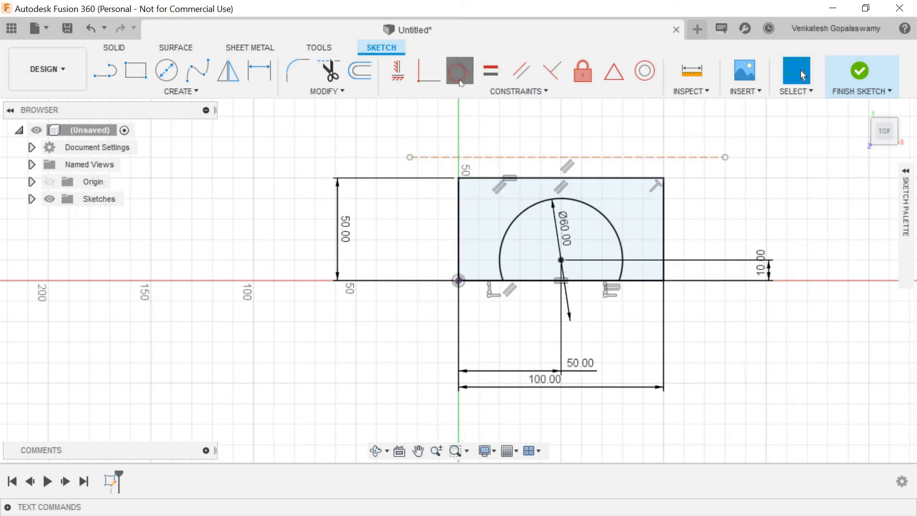
left_click(593, 157)
left_click(568, 202)
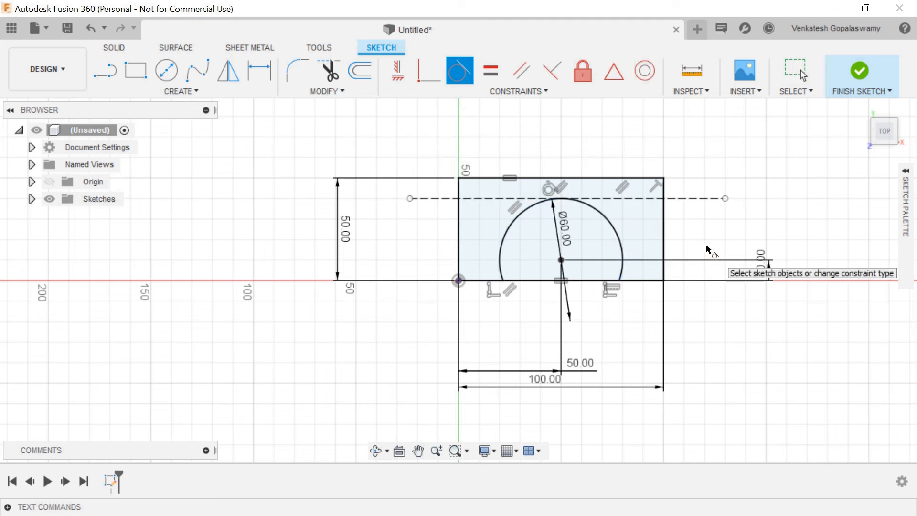
key("Escape")
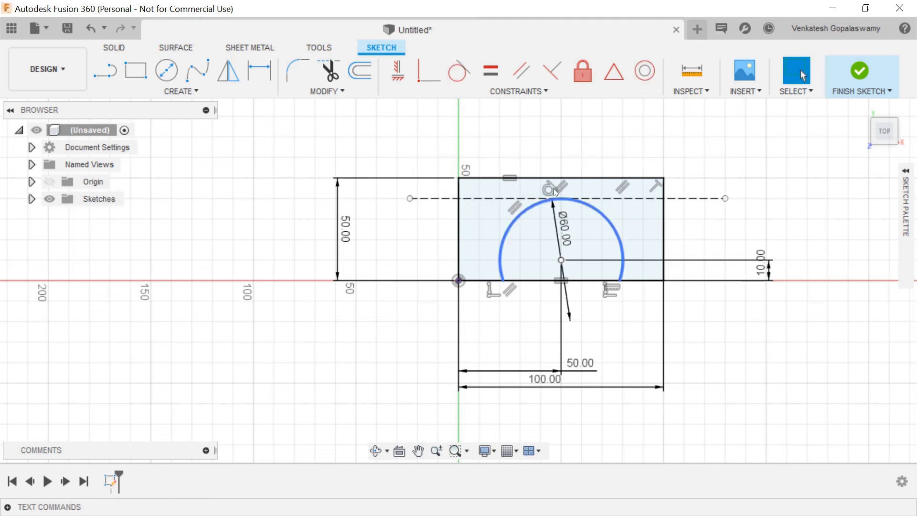
Mirror the 60 mm diameter arc about the horizontal construction line
left_click(228, 70)
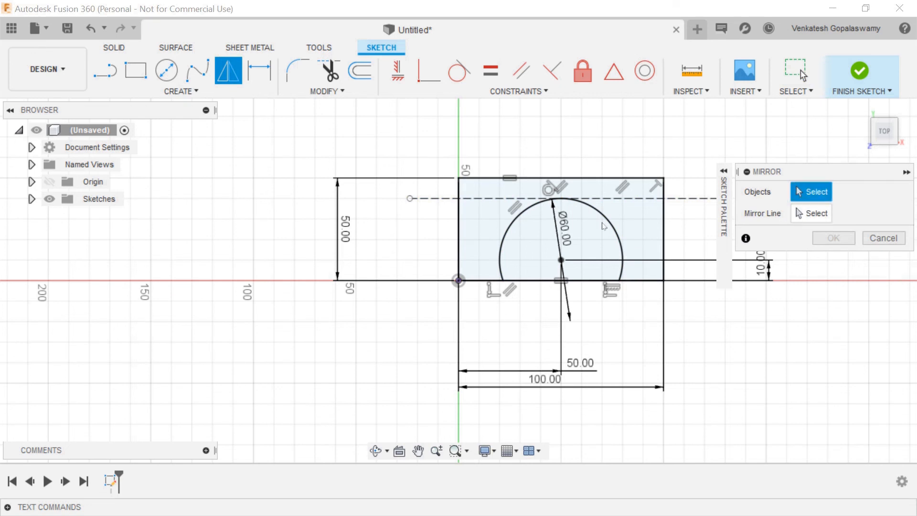
left_click(591, 207)
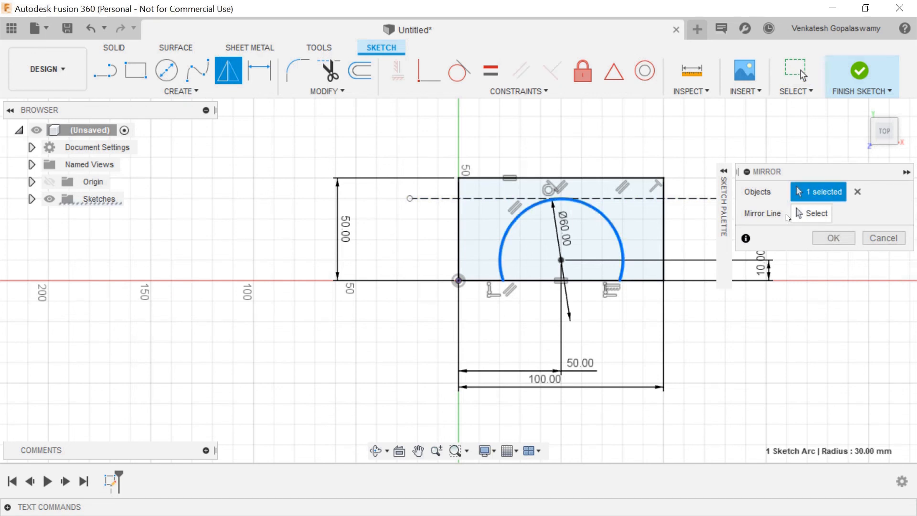
left_click(604, 201)
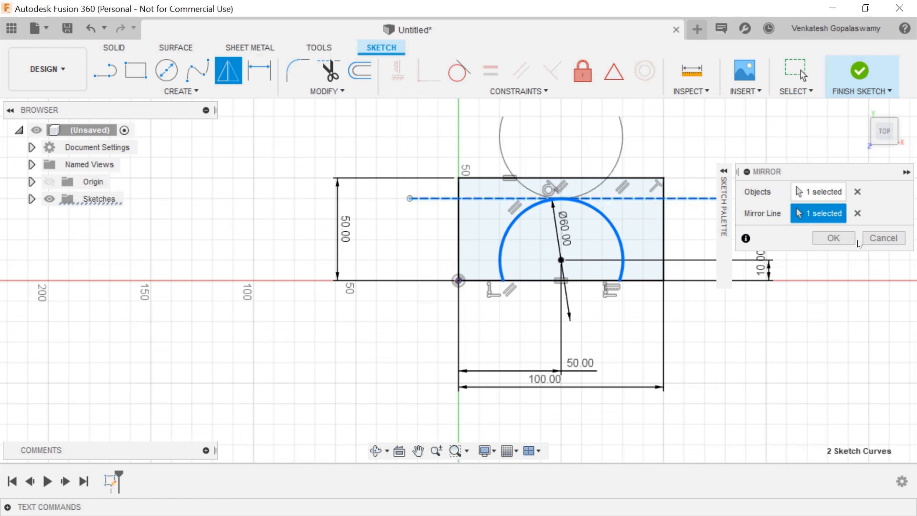
left_click(833, 238)
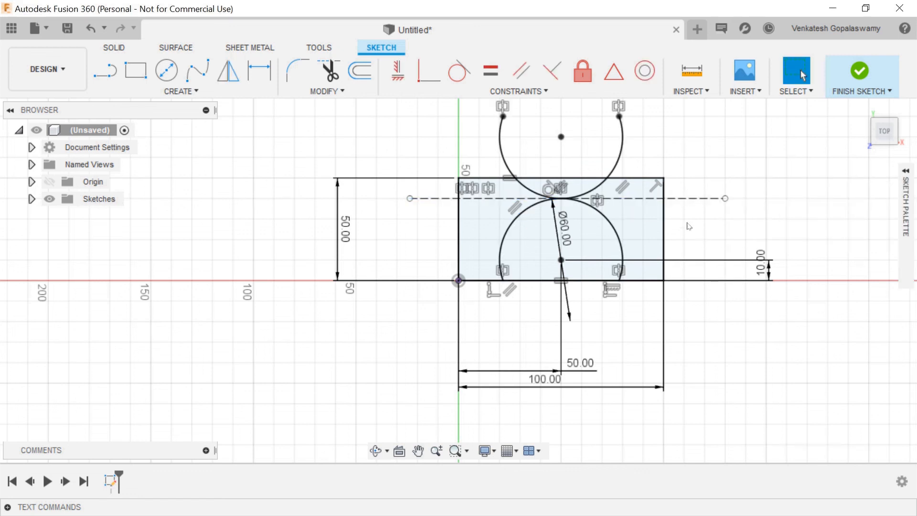
left_click(685, 203)
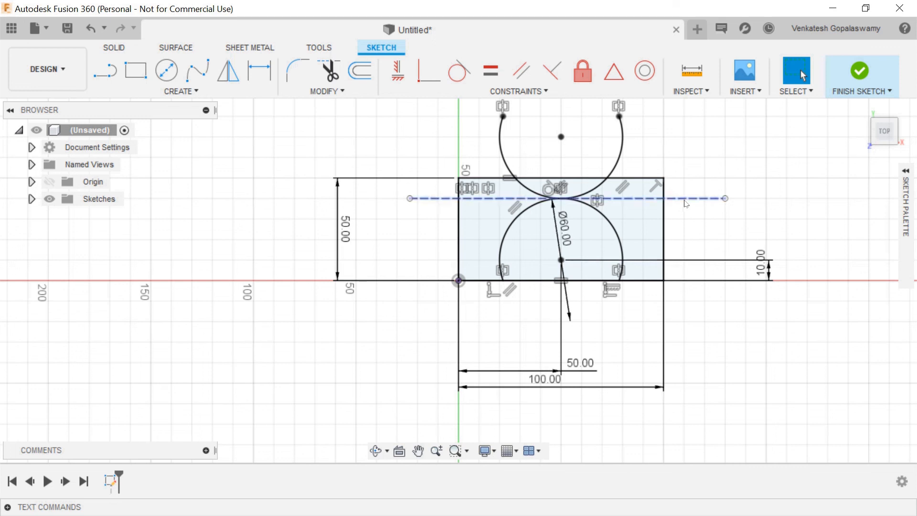
left_click(685, 205)
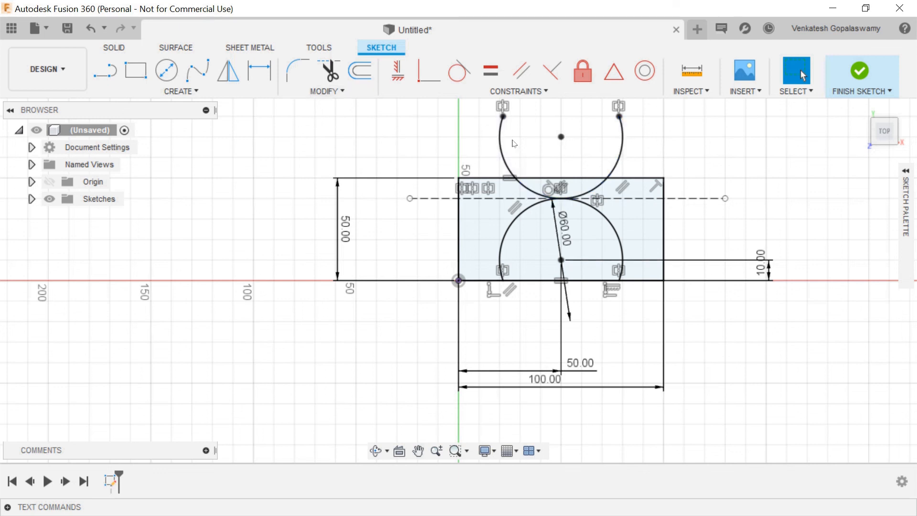
Trim both parts of the mirrored arc that extend above the rectangle's upper side, and finish the sketch
key("t")
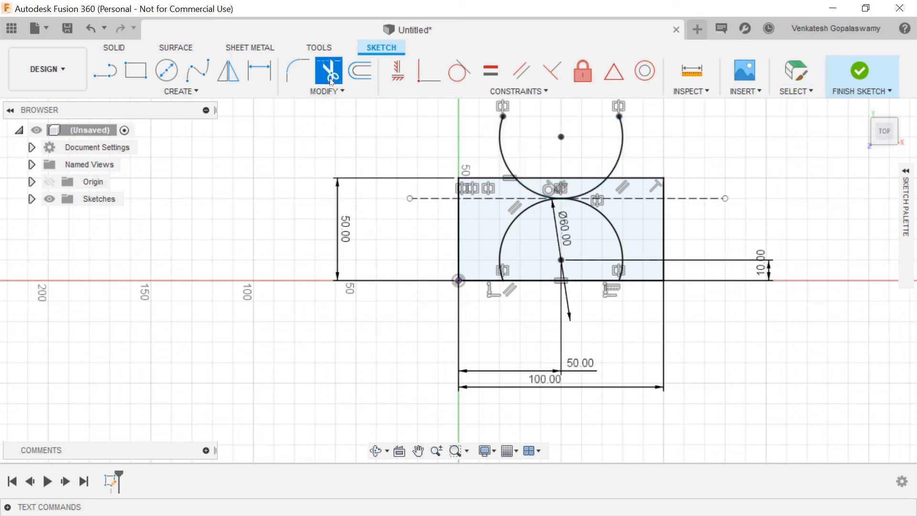
left_click(507, 152)
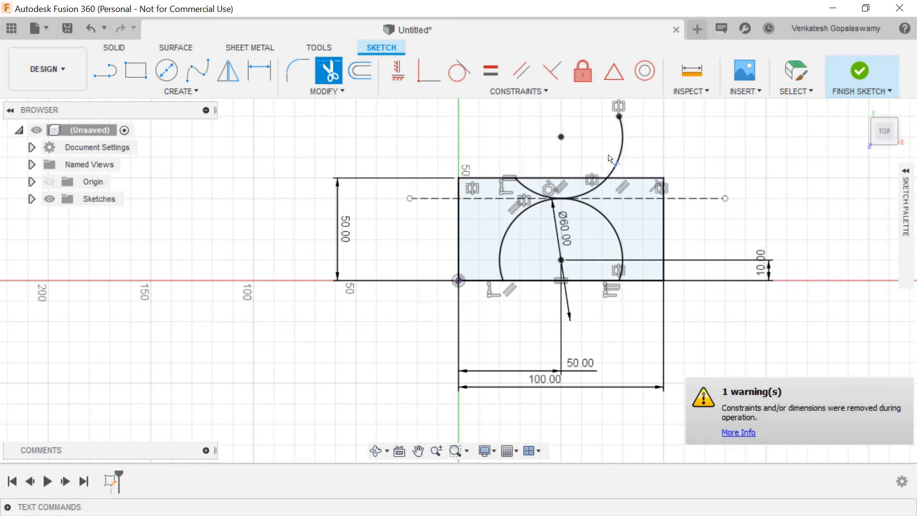
left_click(621, 143)
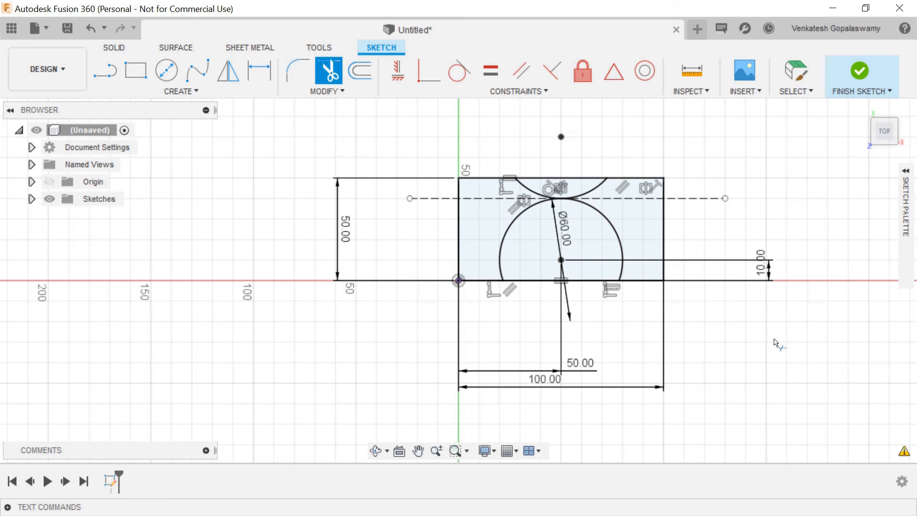
left_click(863, 76)
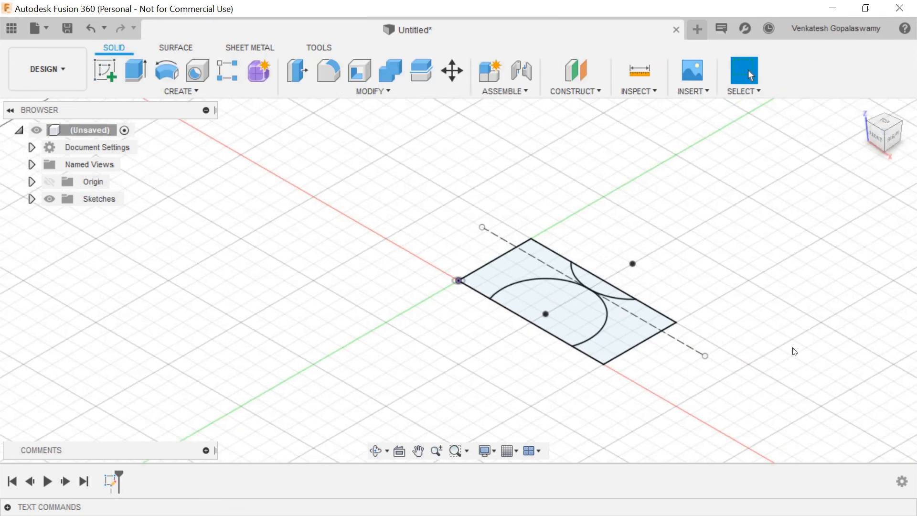